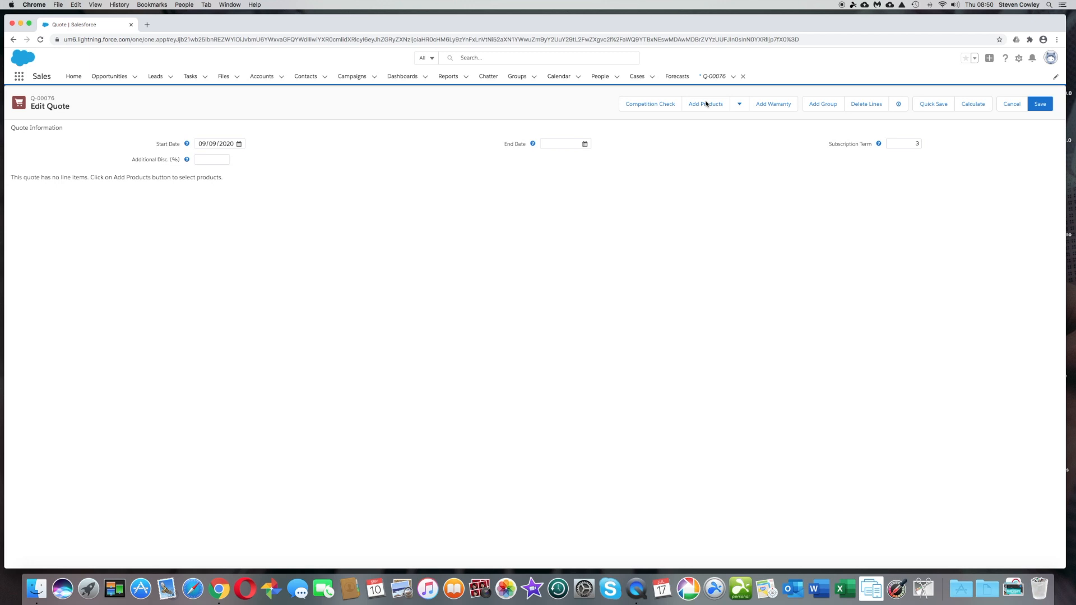
Add the Firewall (FIREWALL) and FW Quaterly (FW-Q) products to the quote.
left_click(704, 105)
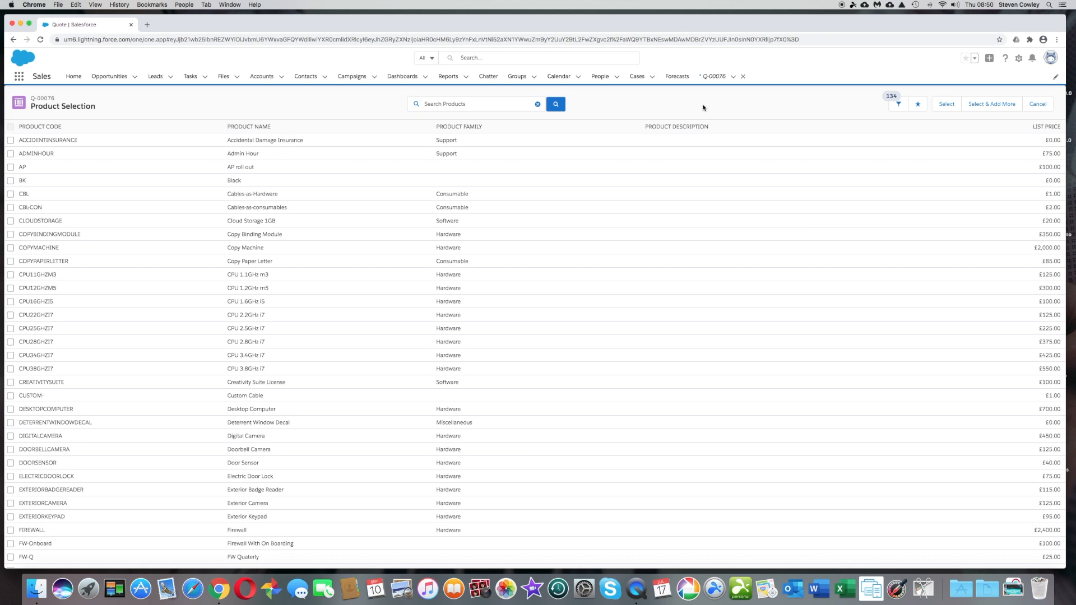
left_click(464, 103)
scroll(149, 343, "down", 5)
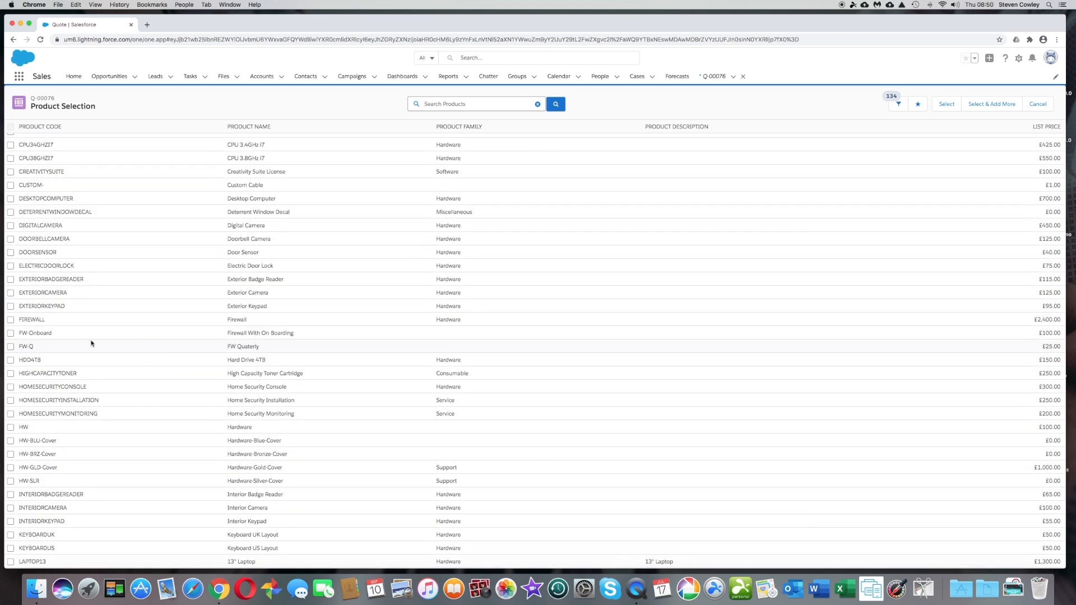
left_click(11, 320)
left_click(11, 347)
left_click(947, 104)
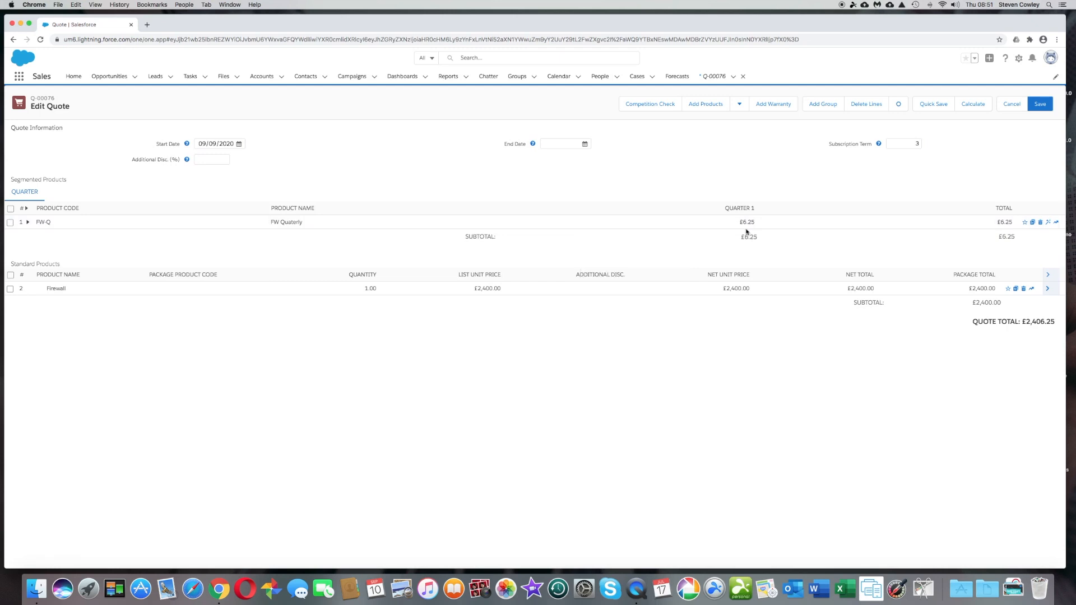
Set the quote's subscription term to 12 and recalculate the prices.
left_click(917, 144)
type("12")
left_click(974, 104)
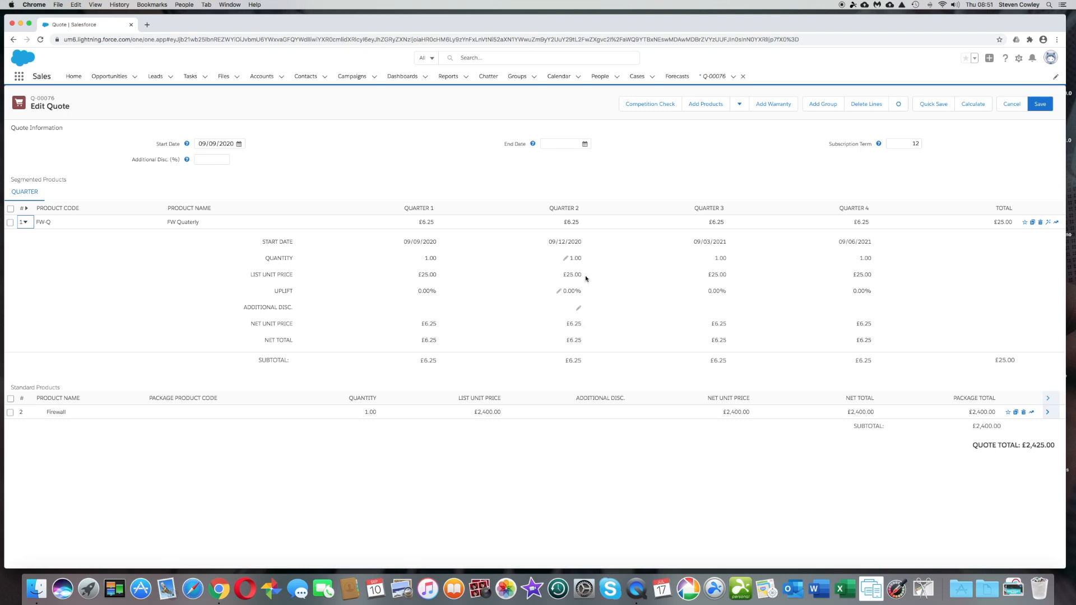
Delete the FW Quaterly and Firewall lines and add the Firewall With On Boarding product to the quote.
left_click(11, 223)
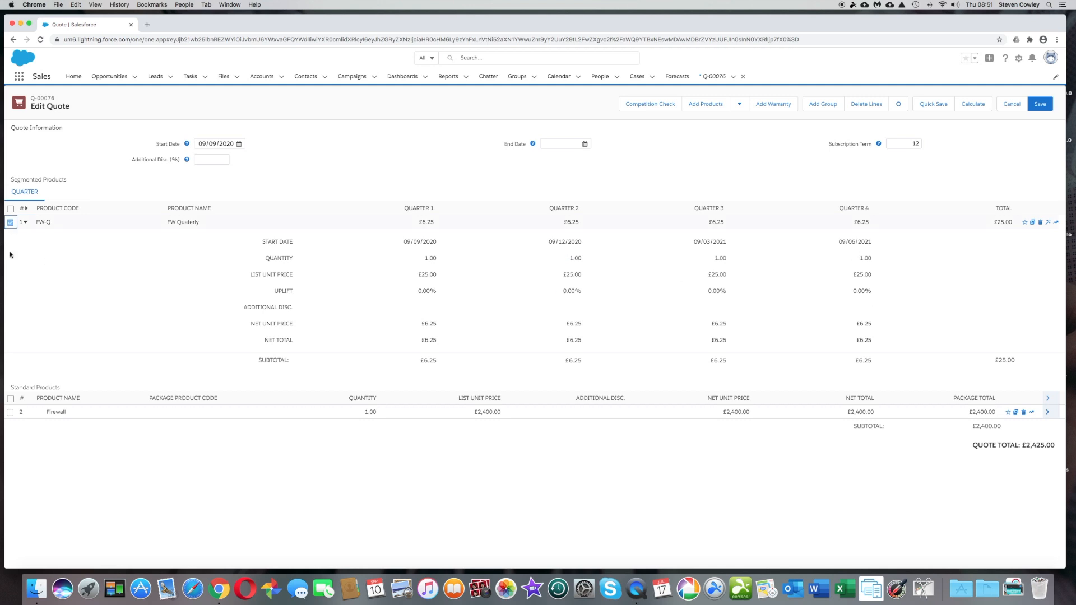
left_click(10, 412)
left_click(877, 106)
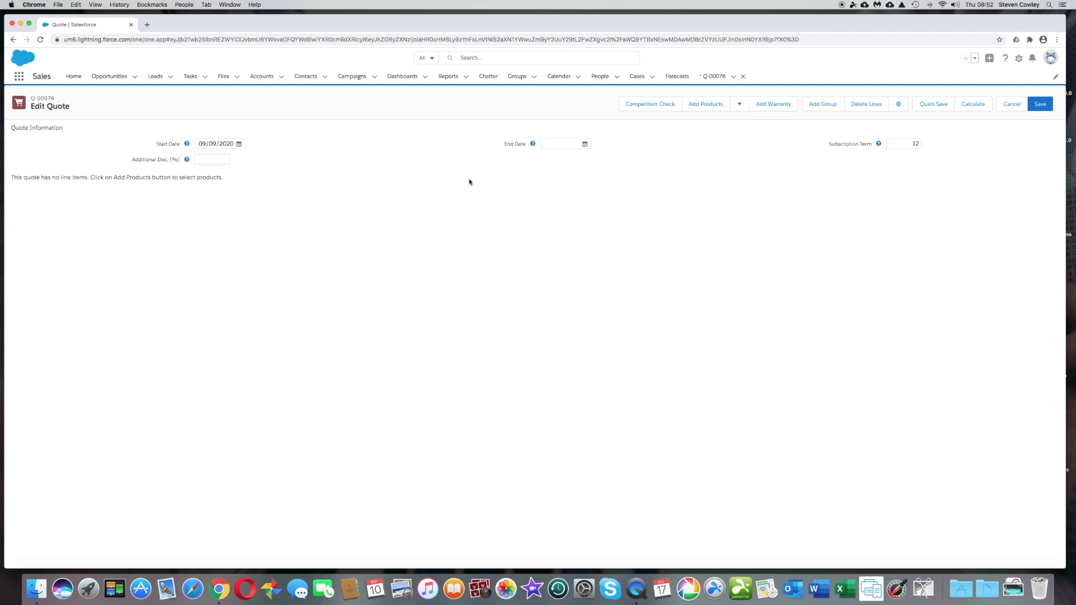
left_click(715, 104)
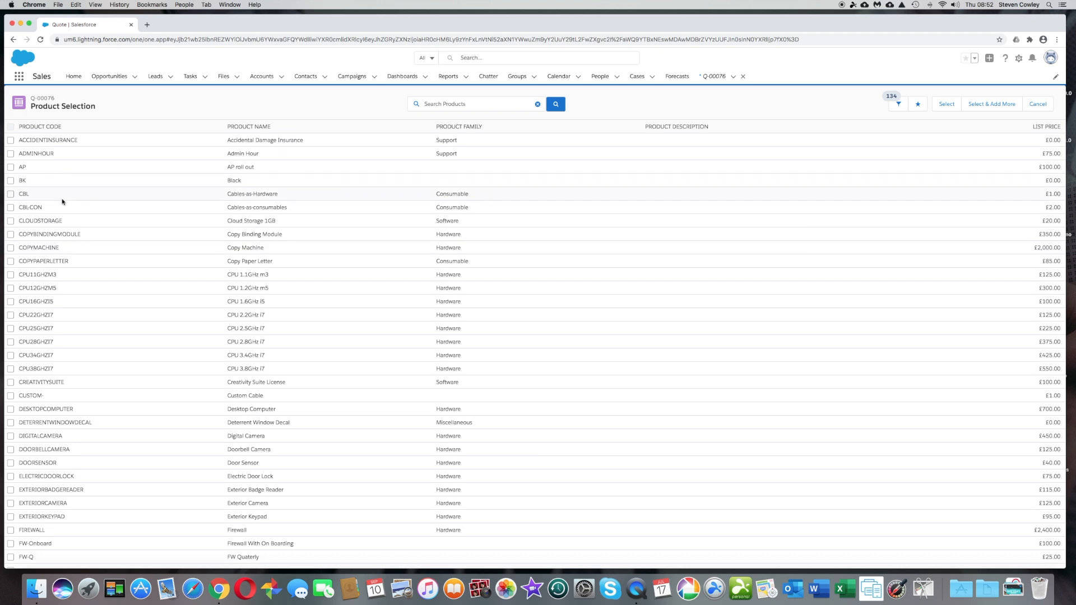
scroll(91, 380, "down", 3)
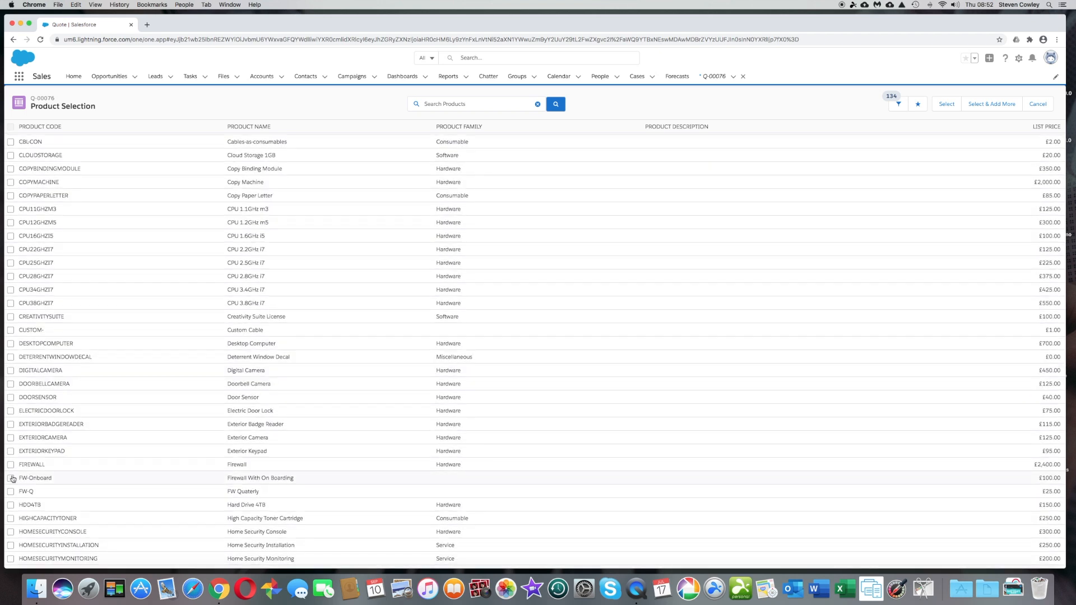
left_click(10, 478)
left_click(949, 104)
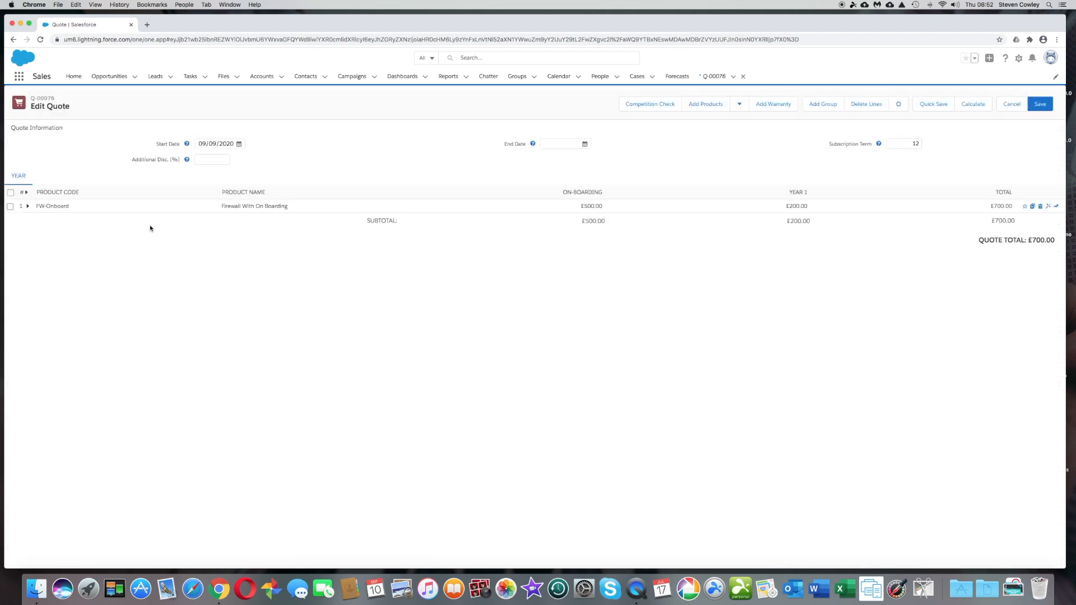
Extend the quote's subscription term to 36 and recalculate the yearly segments.
mouse_move(563, 200)
mouse_move(790, 205)
double_click(915, 144)
type("36")
left_click(969, 105)
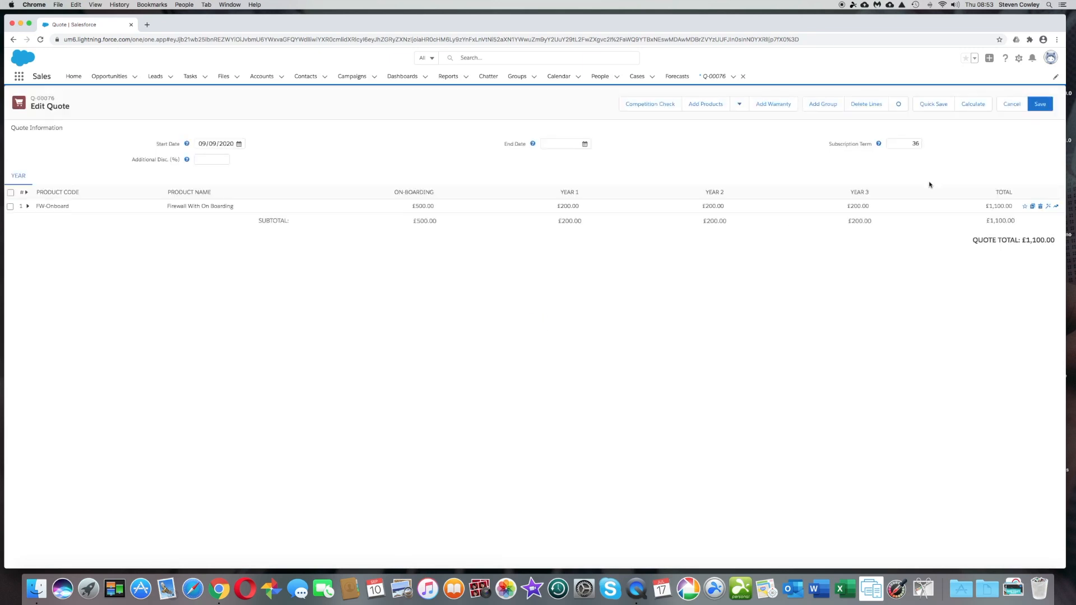
Expand the Firewall With On Boarding line, set its Year 2 quantity to 2.00 and recalculate the quote.
left_click(26, 208)
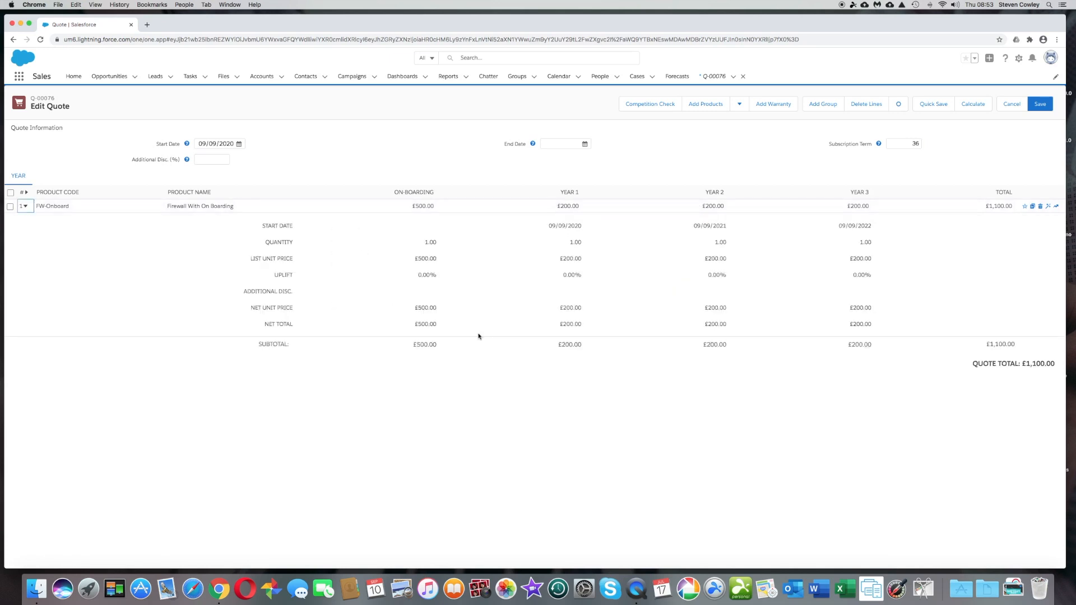
left_click(713, 242)
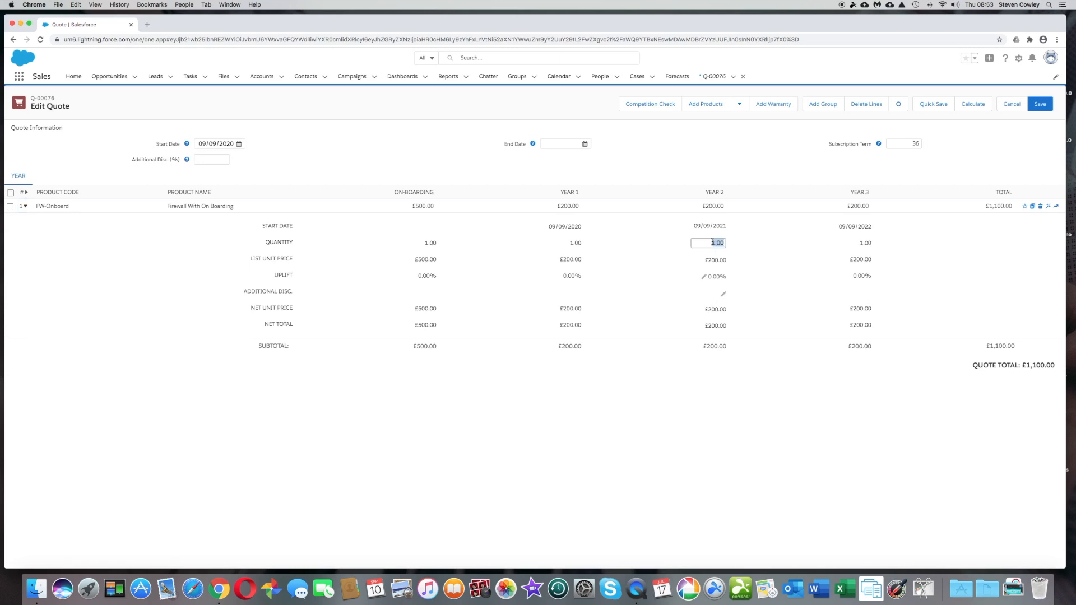
type("2.00")
left_click(973, 105)
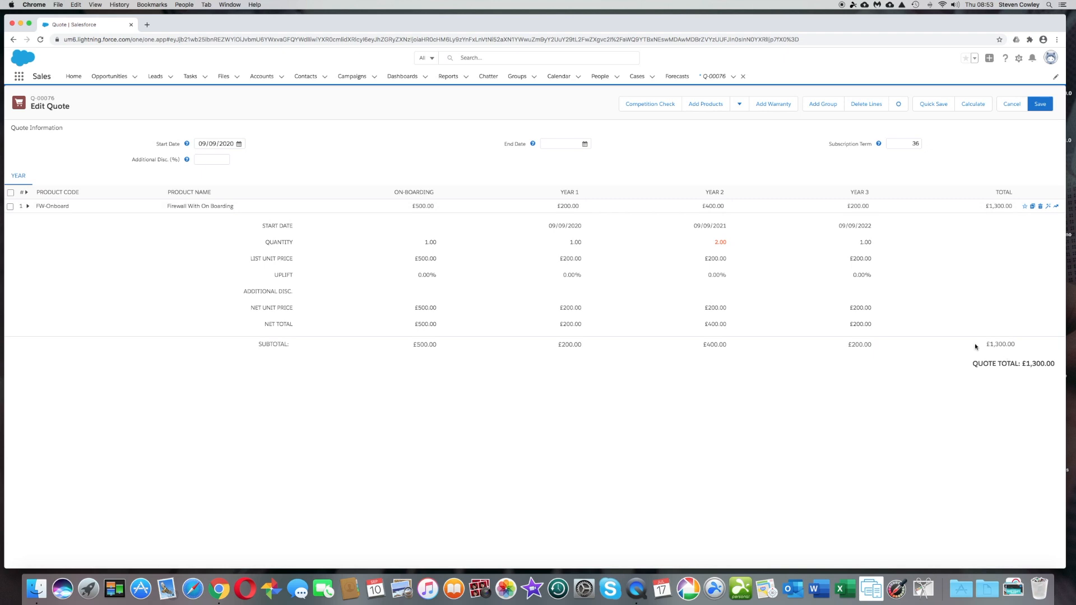
Delete the Firewall With On Boarding line and add the AP roll out product to the quote.
left_click(10, 206)
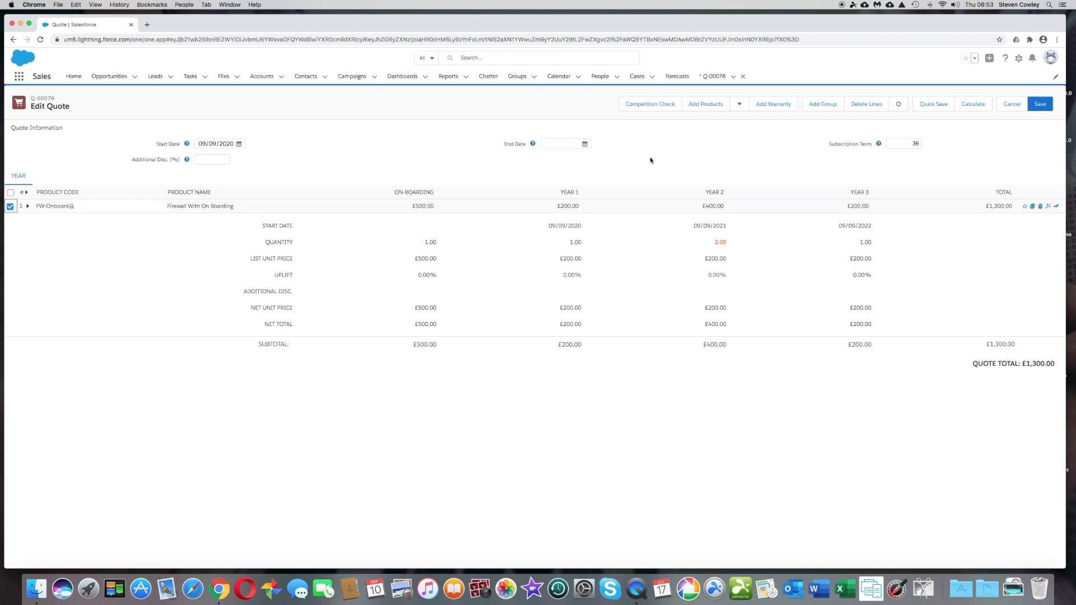
left_click(872, 110)
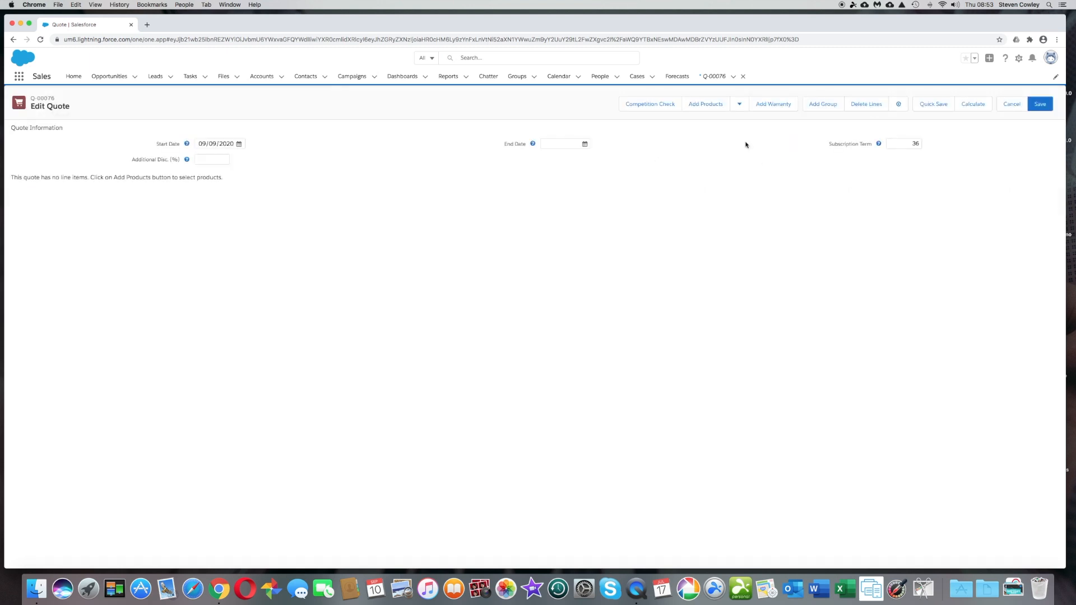
left_click(704, 104)
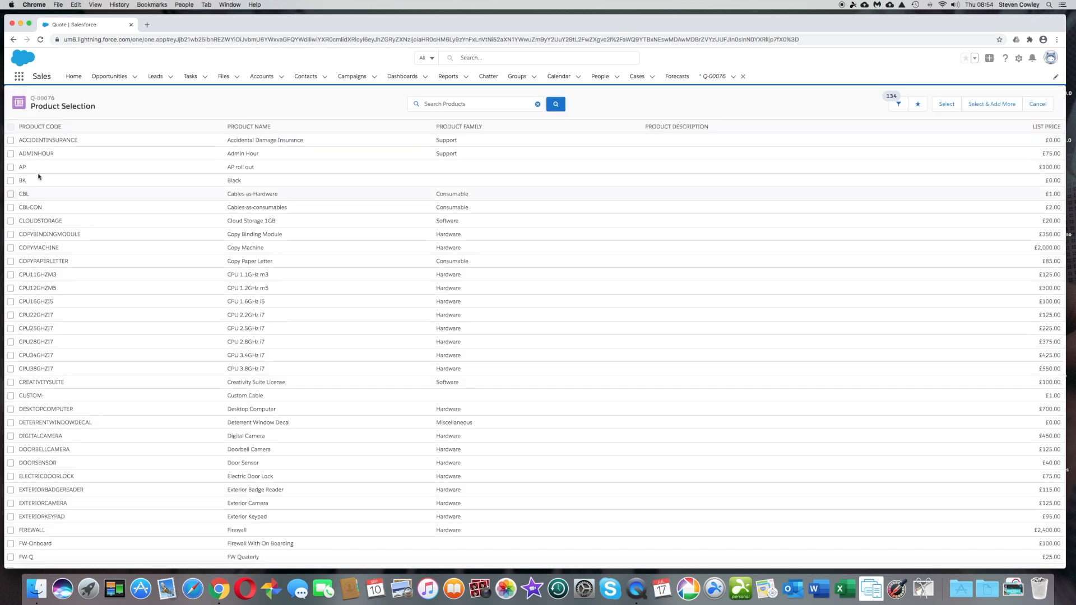
left_click(10, 168)
left_click(947, 105)
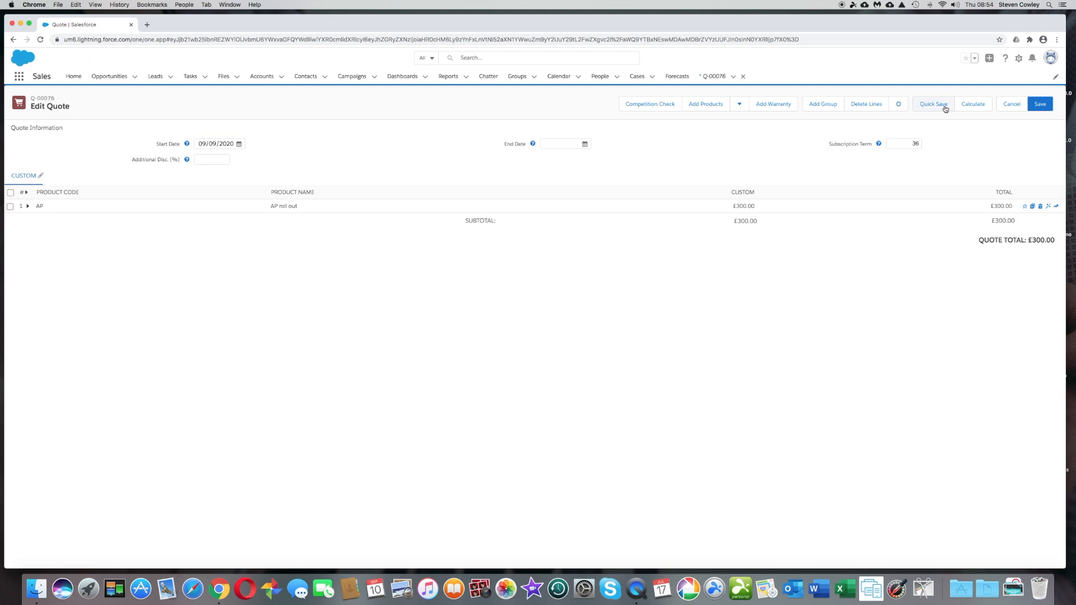
Edit the AP roll out line's custom segment to end on 31/12/2023 and label it Test Phase.
left_click(26, 207)
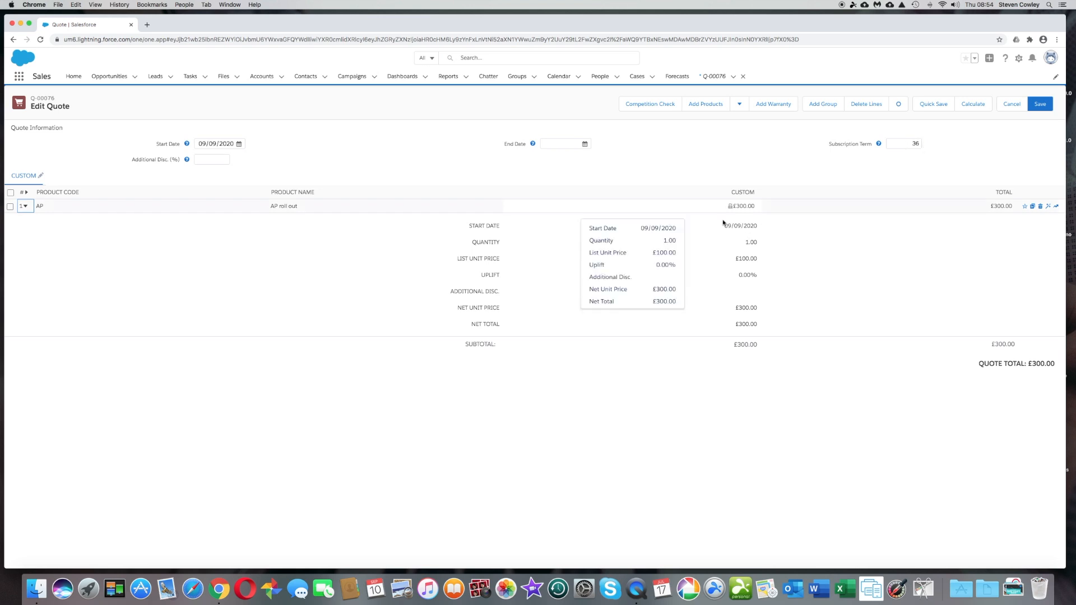
mouse_move(732, 206)
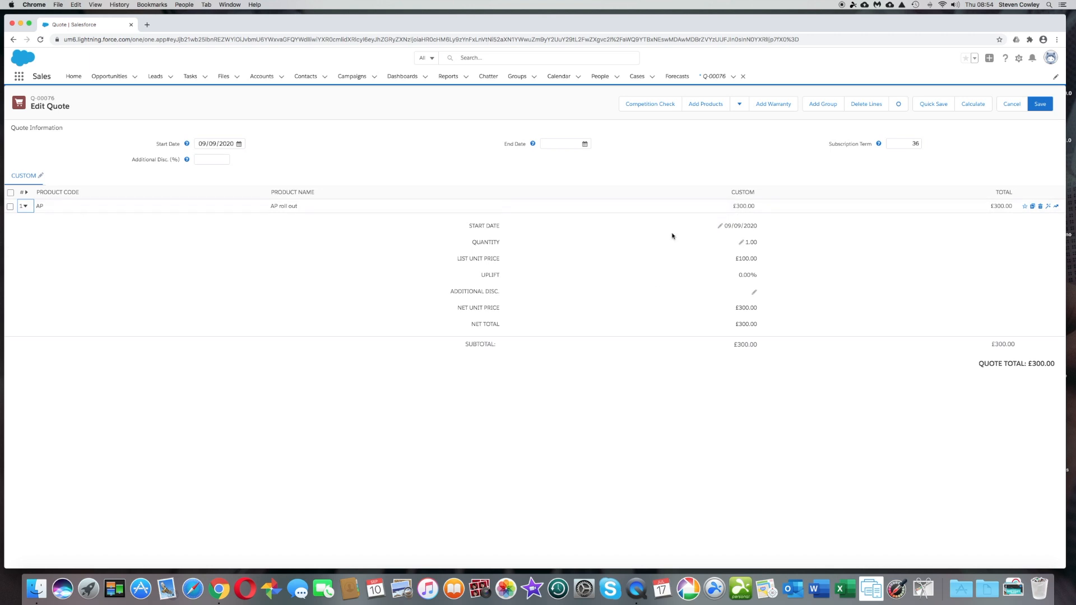
left_click(41, 177)
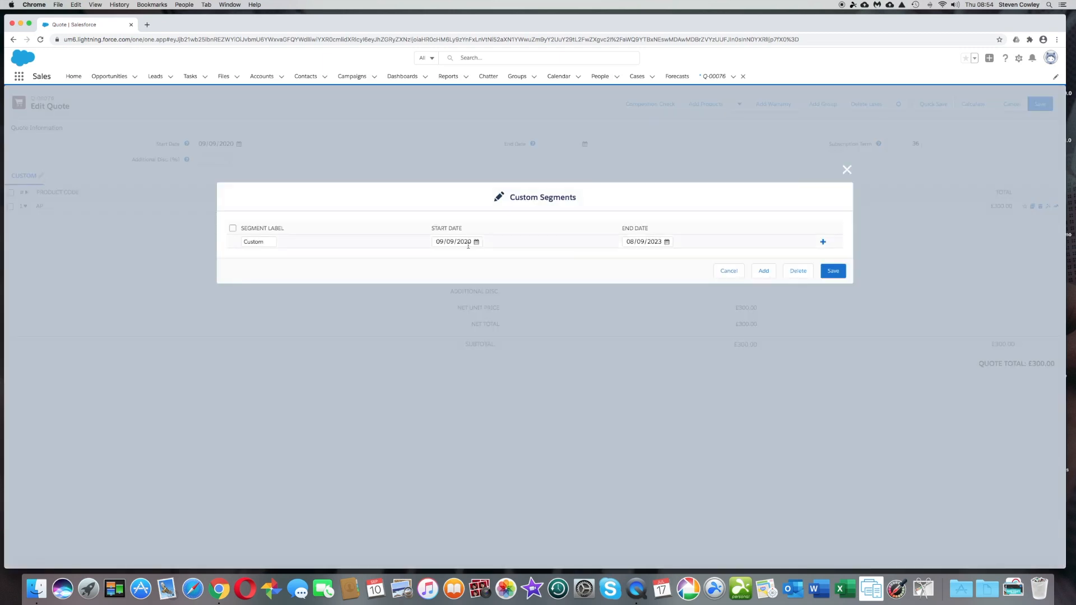
left_click(667, 242)
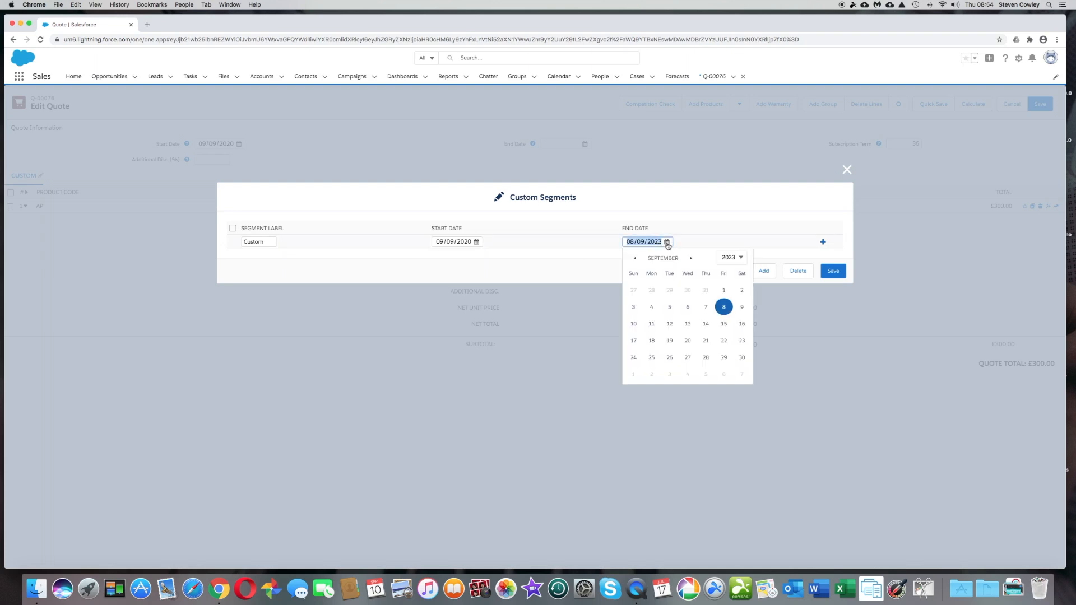
left_click(693, 258)
left_click(692, 258)
left_click(692, 259)
left_click(633, 374)
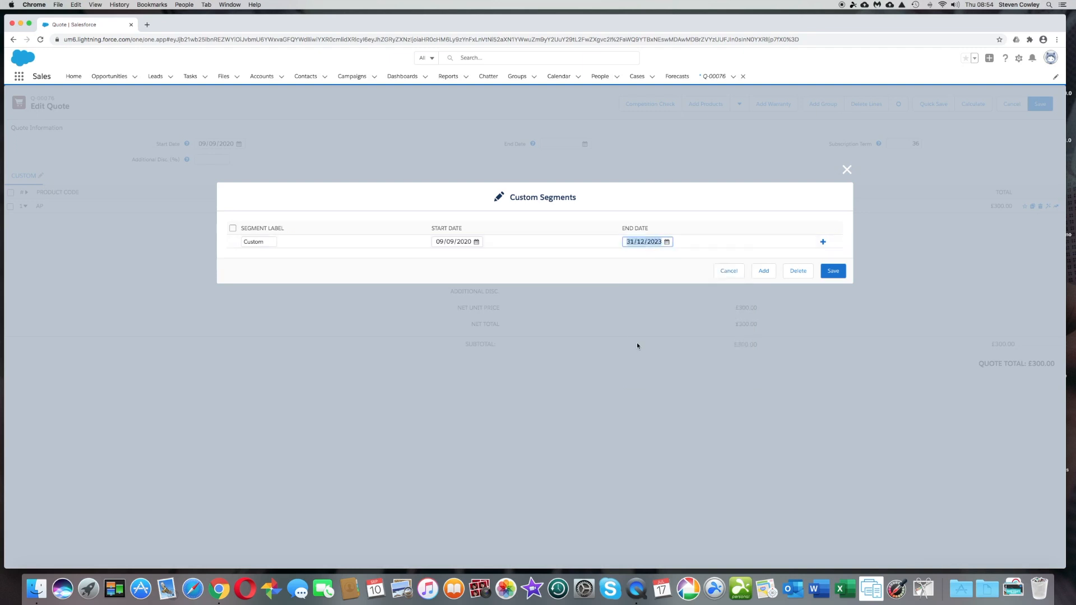
double_click(252, 242)
type("Test Phase")
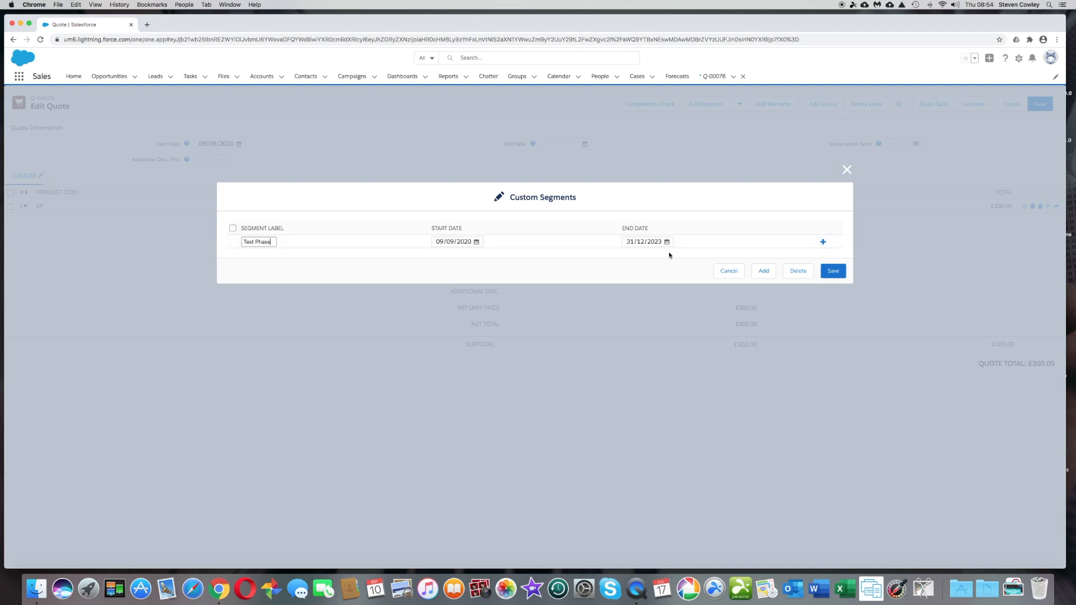
Add a second custom segment labelled Production.
left_click(822, 244)
left_click(822, 243)
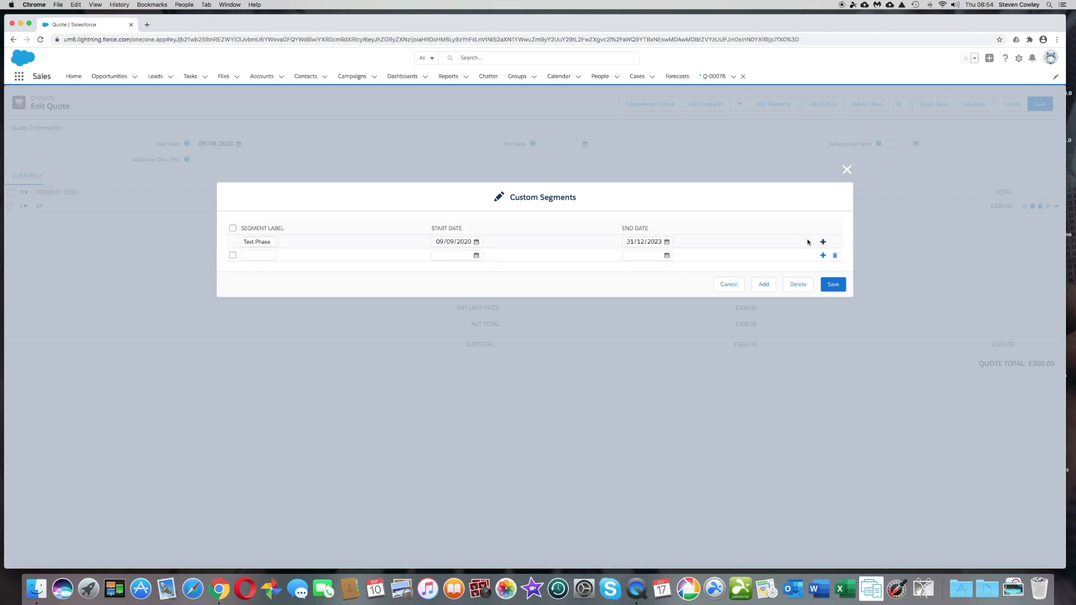
left_click(265, 255)
type("Production")
left_click(477, 256)
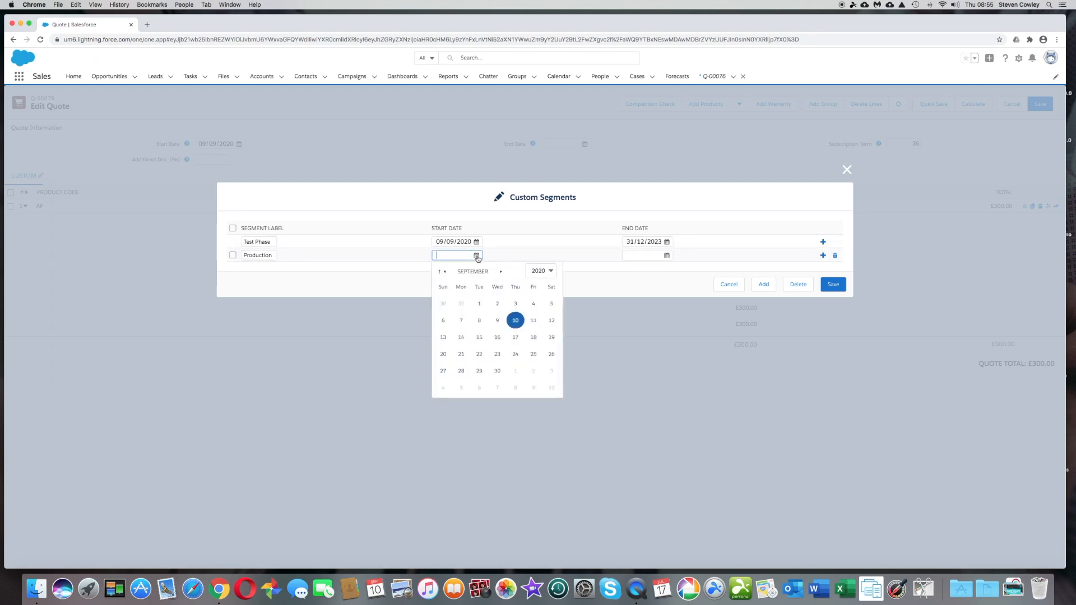
Correct the Test Phase segment's end date to 31/12/2020.
left_click(658, 242)
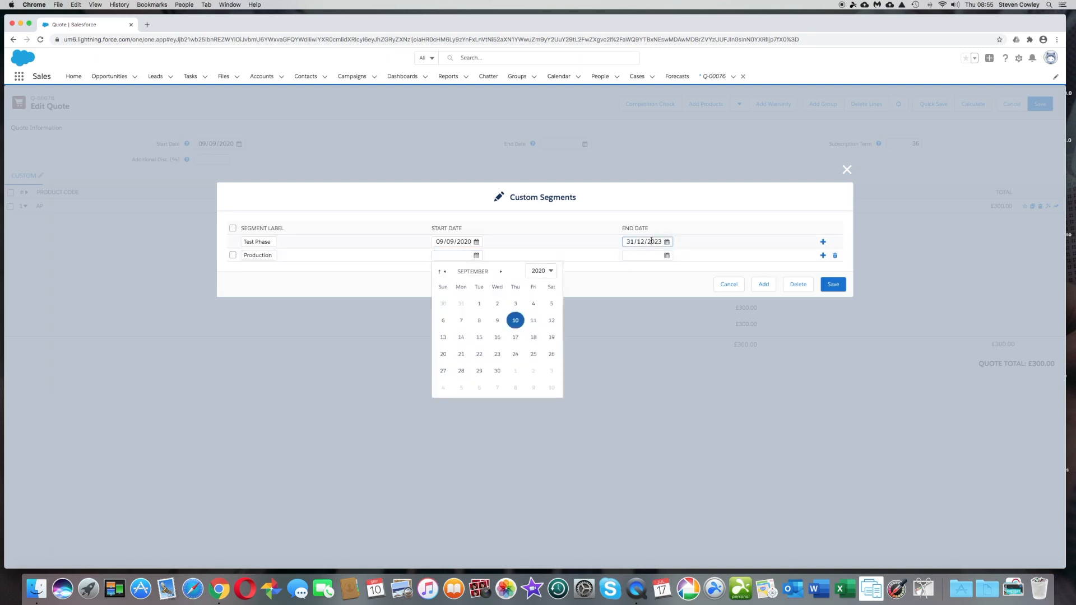
left_click(662, 241)
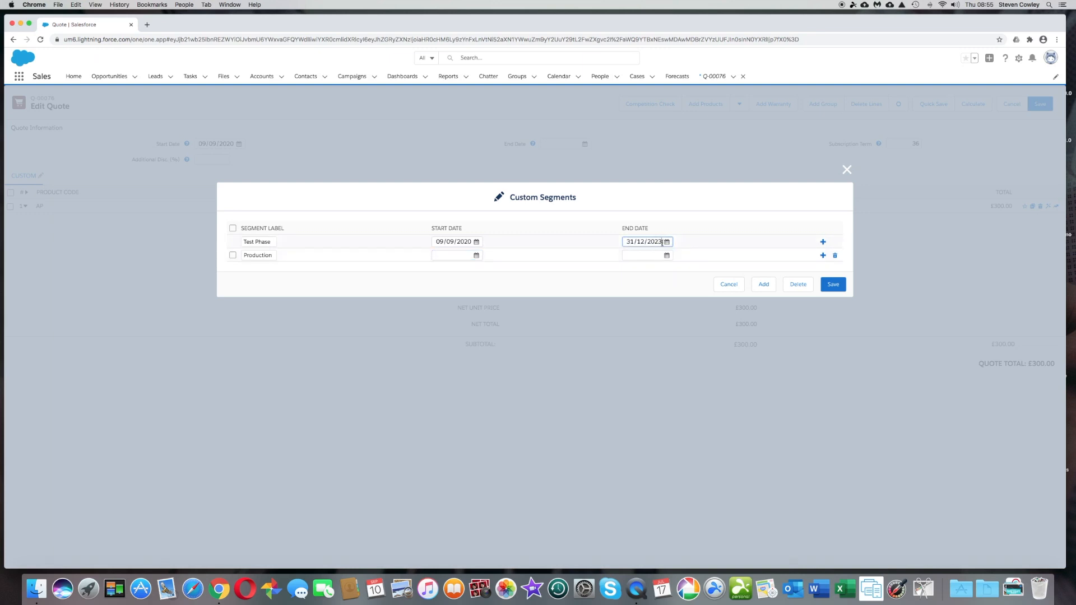
key("BackSpace")
type("0")
Set the Production segment's start date to 01/01/2021.
left_click(457, 255)
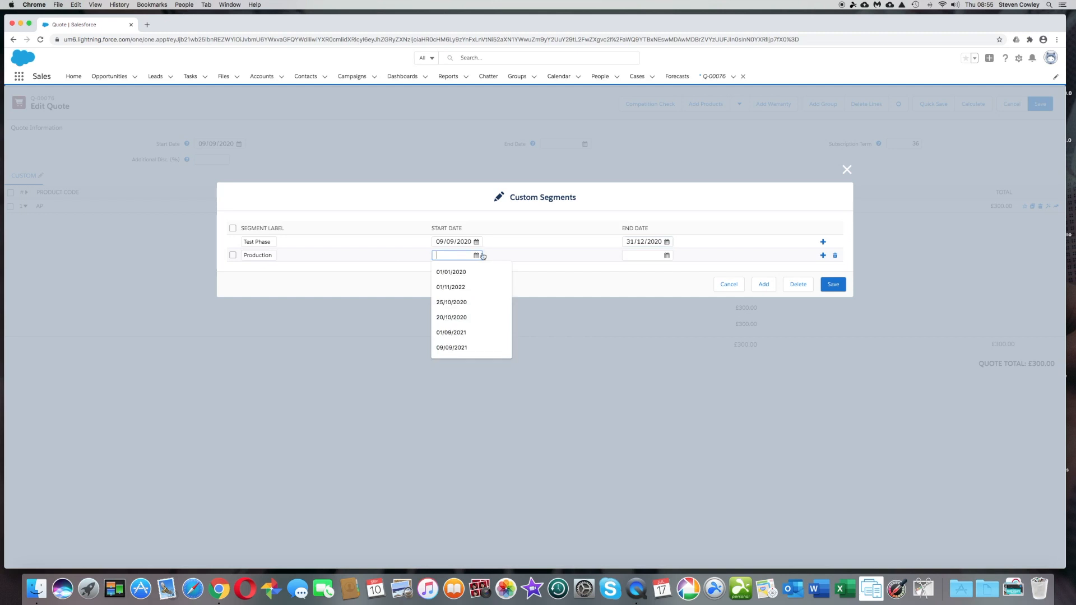
left_click(477, 256)
left_click(501, 272)
left_click(501, 272)
left_click(501, 272)
left_click(501, 272)
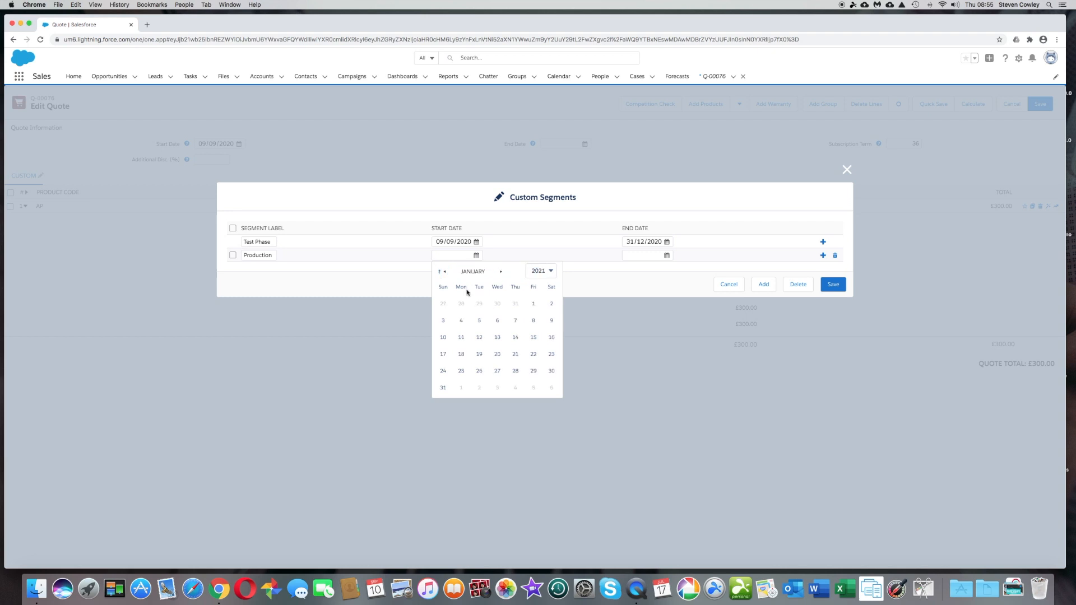
left_click(532, 304)
Set the Production segment's end date to 31/12/2021 and save the custom segments.
left_click(666, 255)
left_click(690, 273)
left_click(690, 272)
left_click(691, 272)
left_click(691, 272)
left_click(691, 273)
left_click(690, 272)
left_click(691, 273)
left_click(690, 273)
left_click(691, 273)
left_click(691, 273)
left_click(690, 273)
left_click(690, 272)
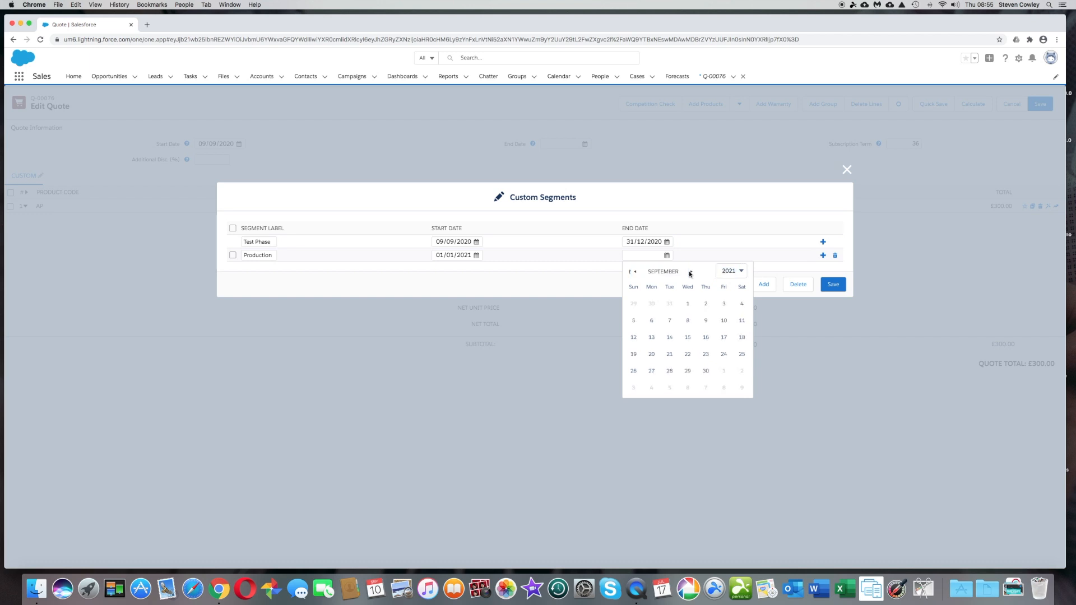
left_click(691, 272)
left_click(691, 273)
left_click(691, 272)
left_click(728, 373)
left_click(829, 289)
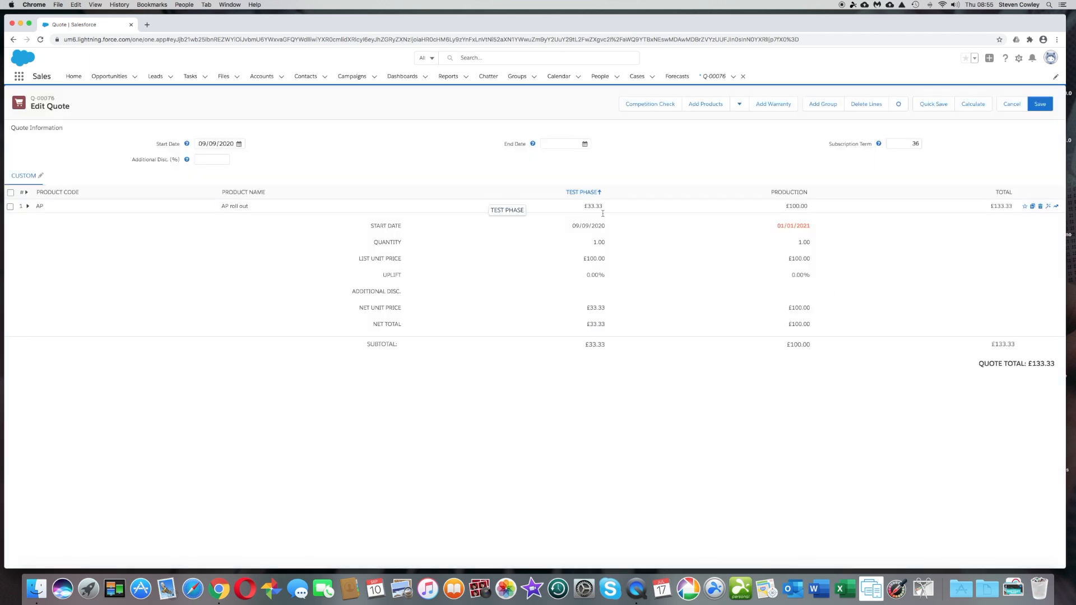
Set the AP roll out quantity to 10 for Test Phase and 100 for Production.
mouse_move(602, 211)
left_click(587, 243)
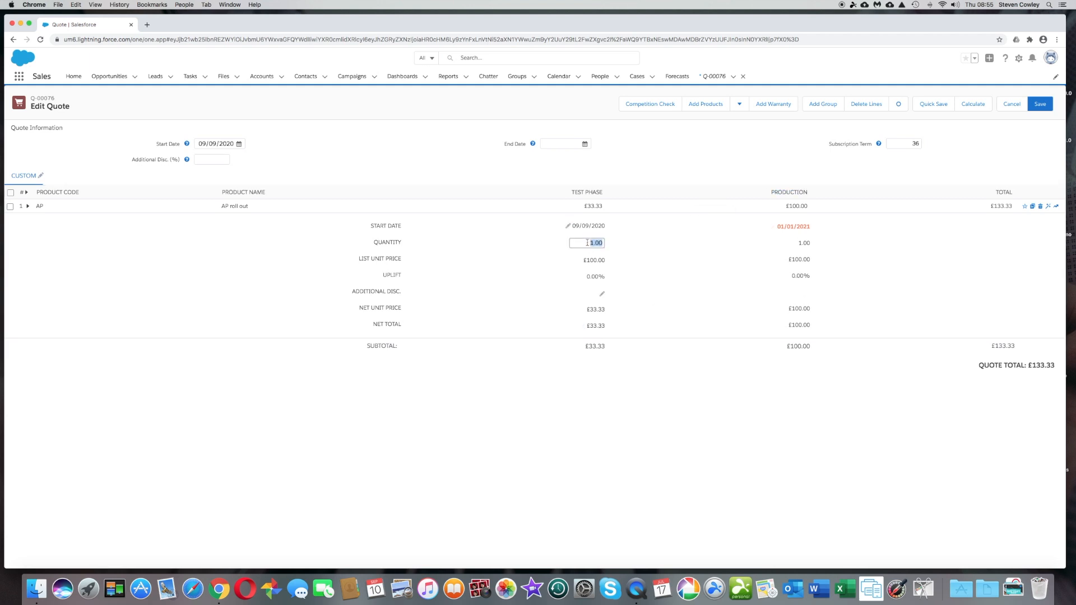
type("10")
left_click(659, 257)
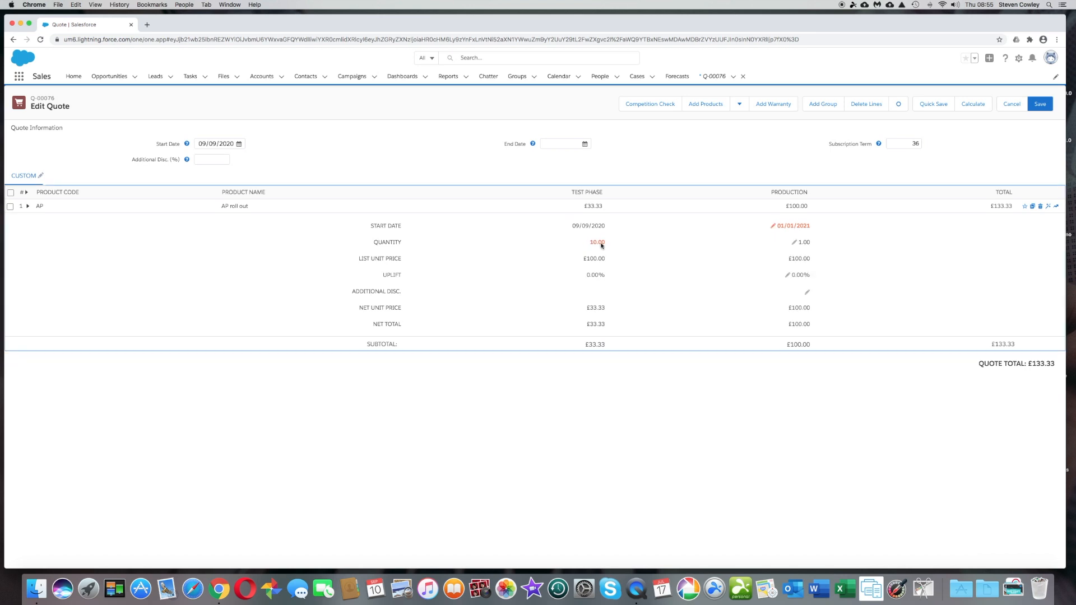
left_click(796, 243)
type("100")
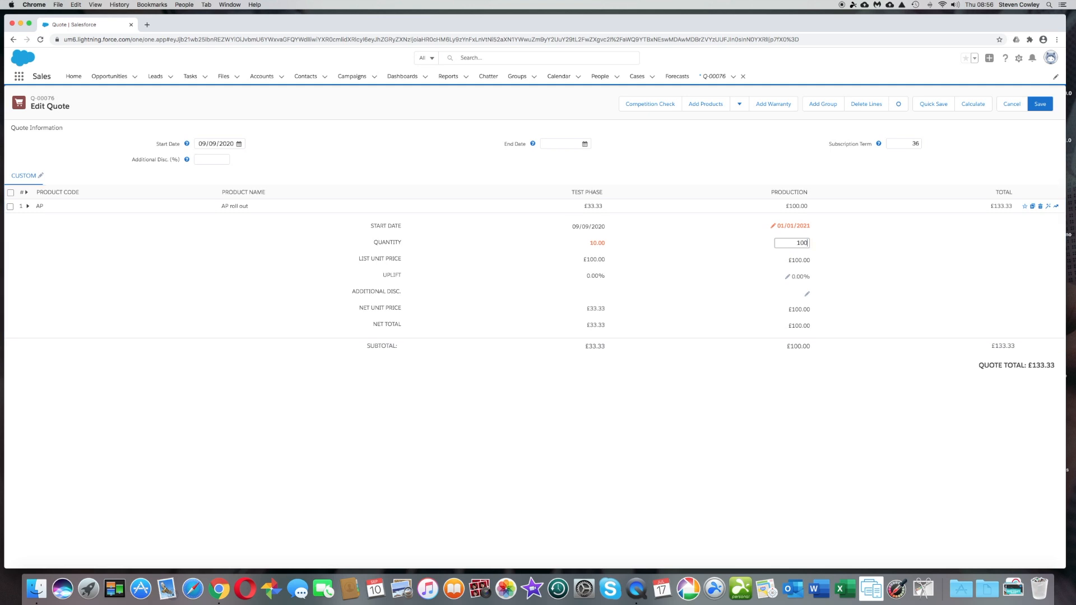
left_click(842, 254)
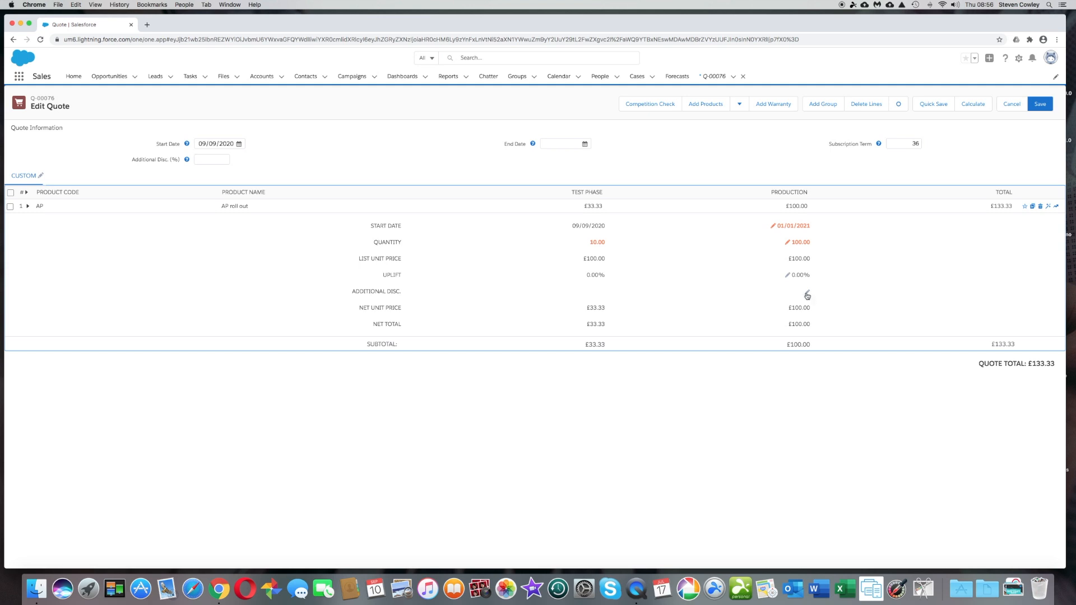
Apply a 10% additional discount to the AP roll out Production segment and recalculate the quote.
left_click(807, 294)
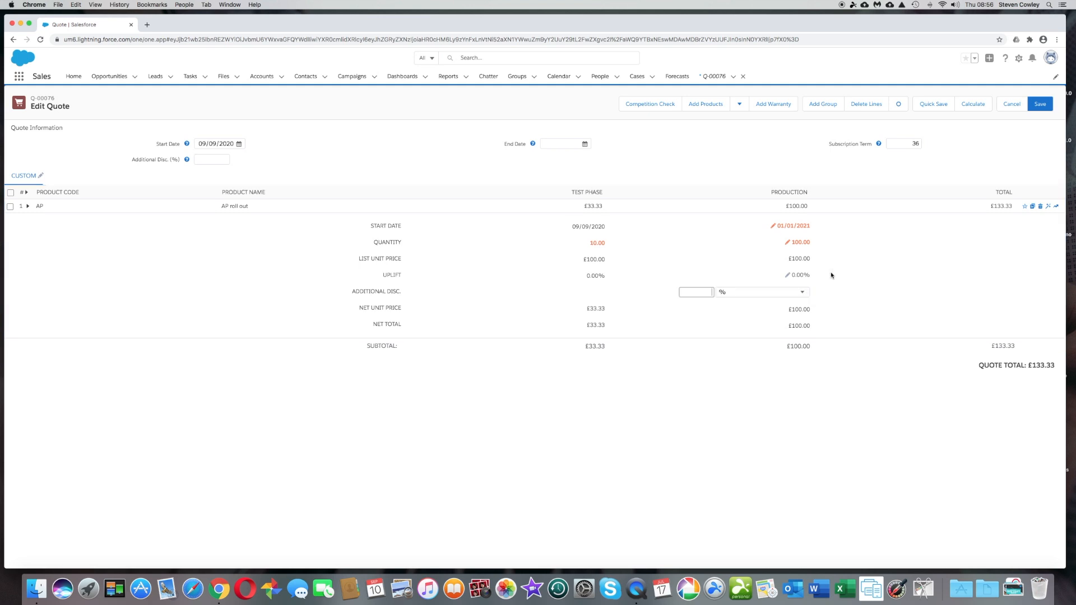
left_click(894, 277)
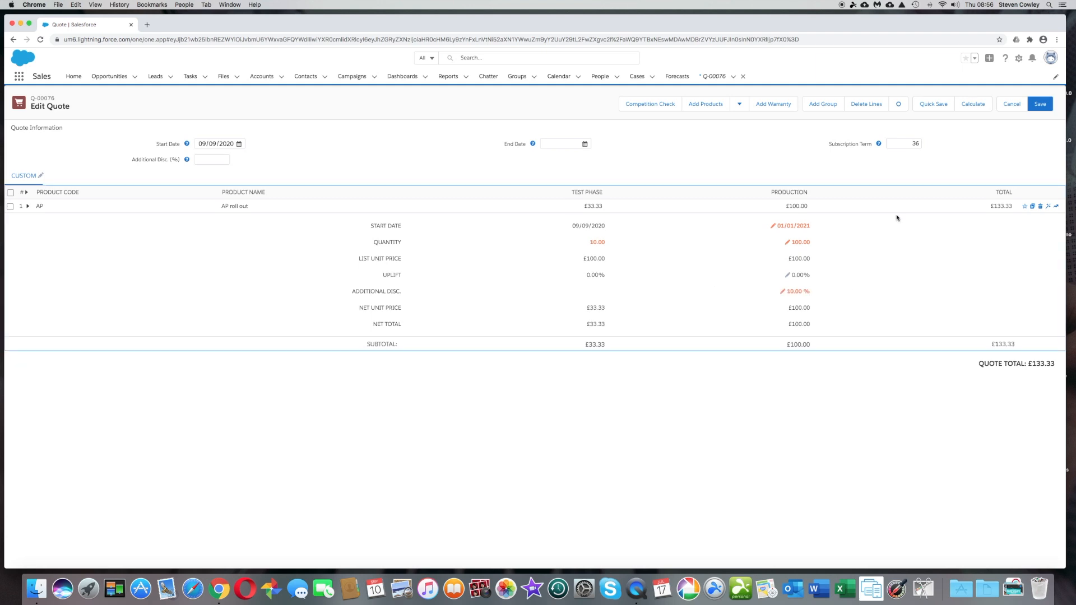
left_click(966, 107)
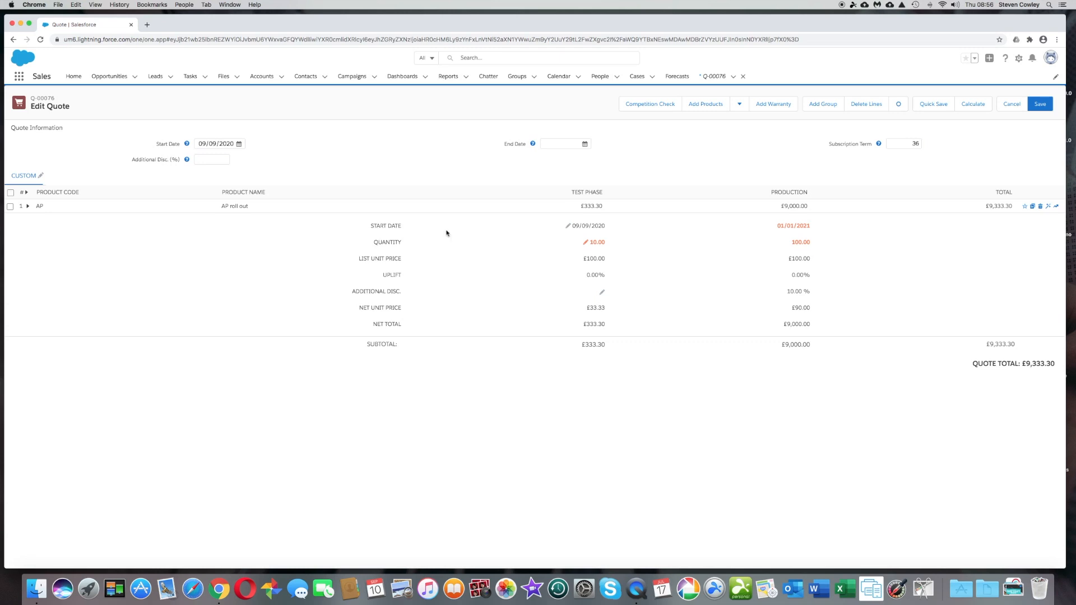
Review the price summaries of the Test Phase and Production segments, and save the quote.
mouse_move(598, 207)
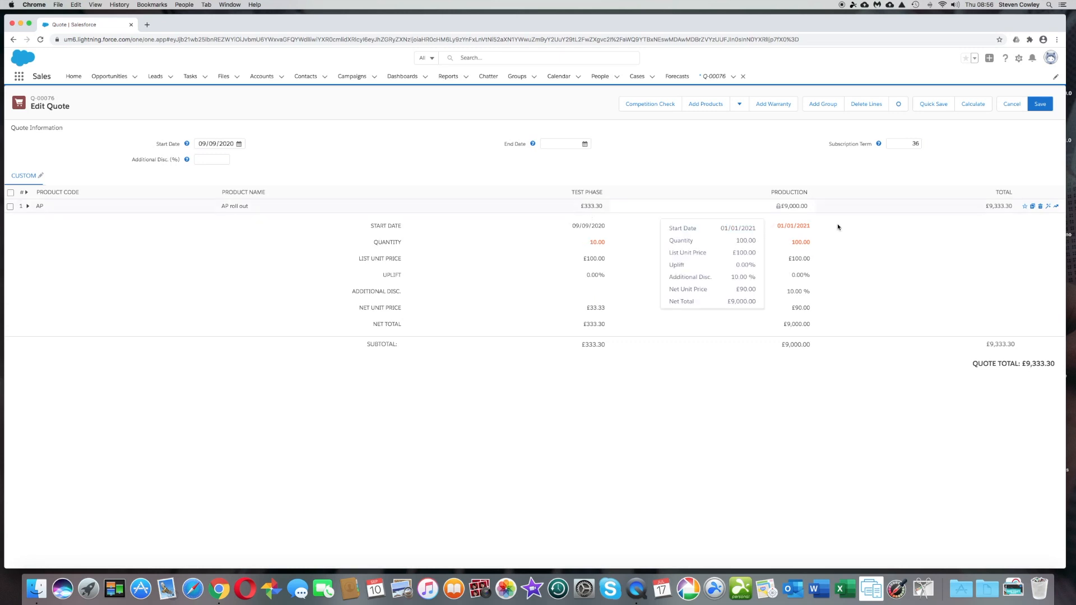
mouse_move(807, 209)
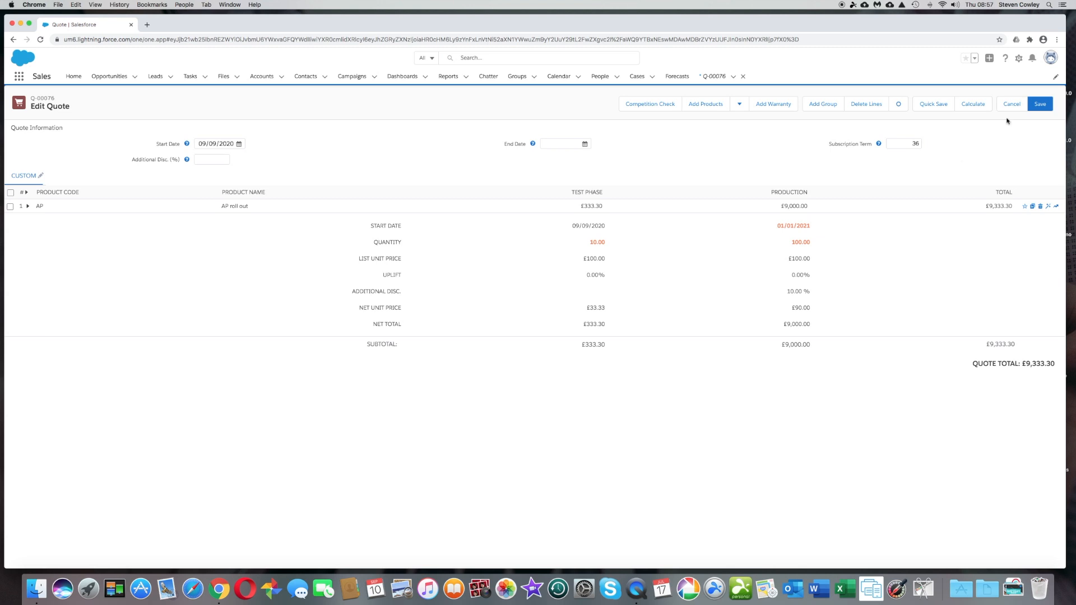
left_click(1041, 109)
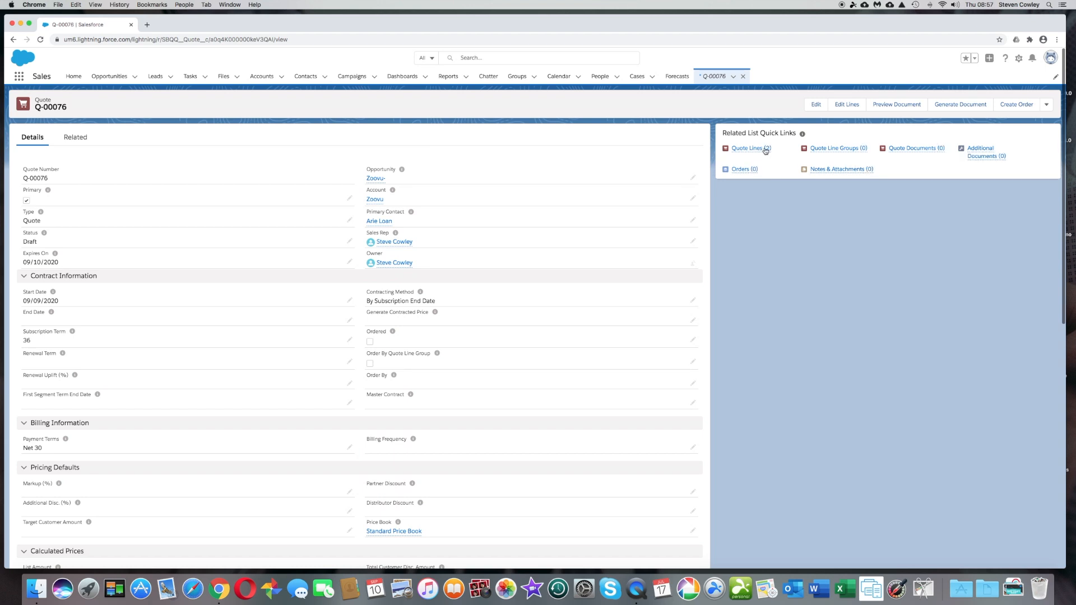
Open the AP roll out quote line with quantity 10 from the quote's lines and examine its pricing and subscription dates.
mouse_move(767, 149)
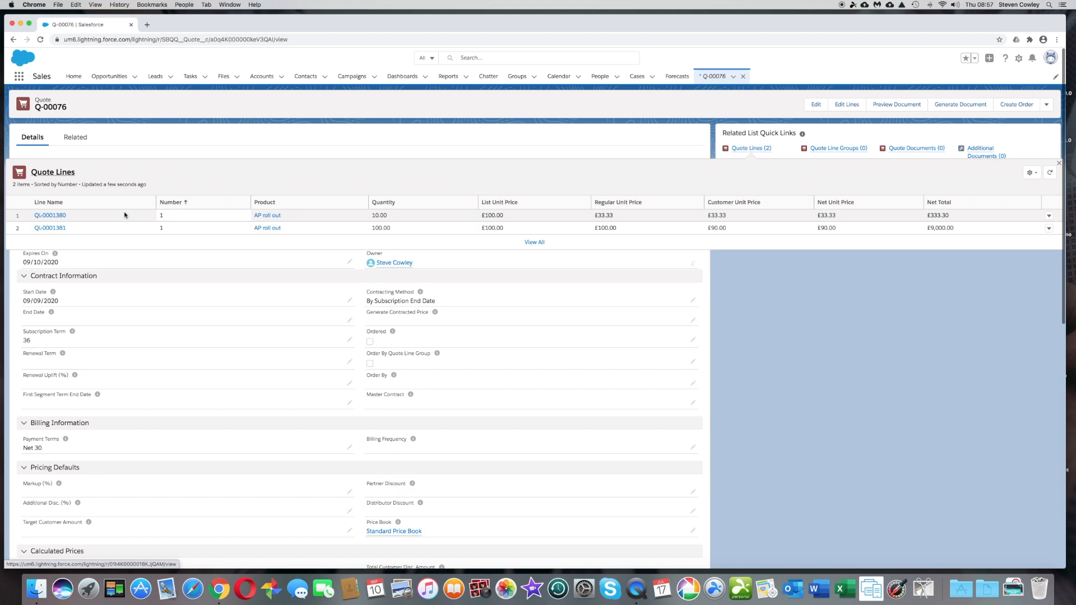
left_click(56, 217)
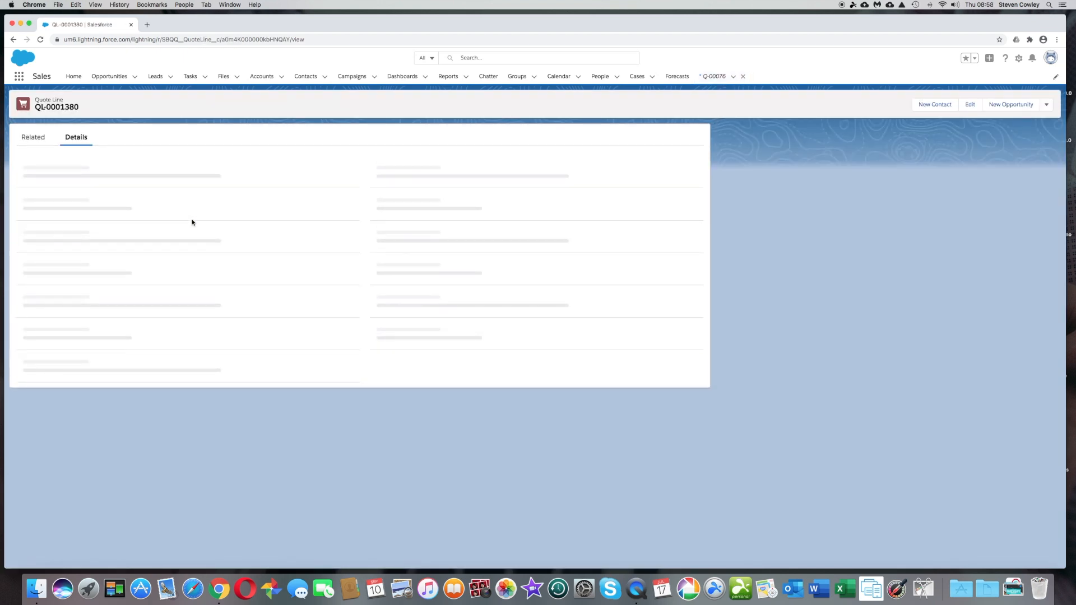
scroll(215, 304, "down", 2)
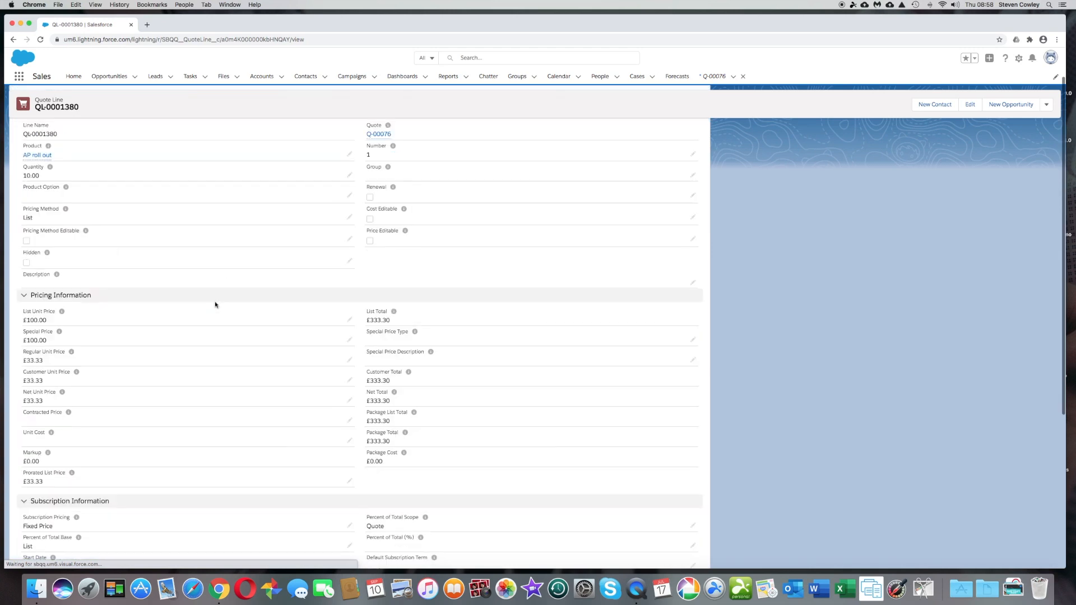
scroll(215, 305, "down", 1)
scroll(215, 304, "down", 4)
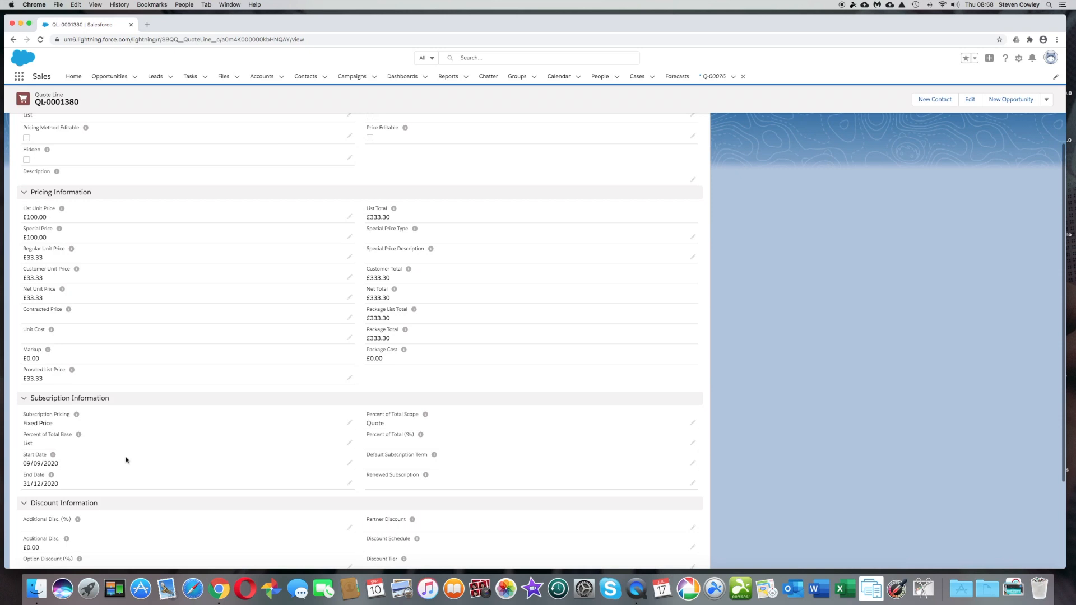
scroll(127, 460, "up", 7)
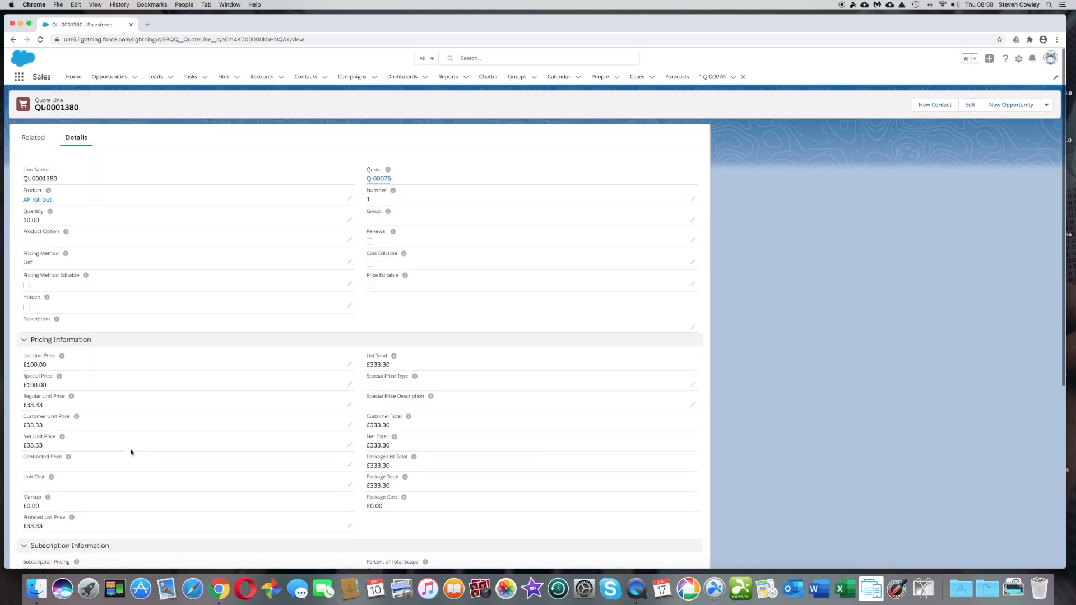